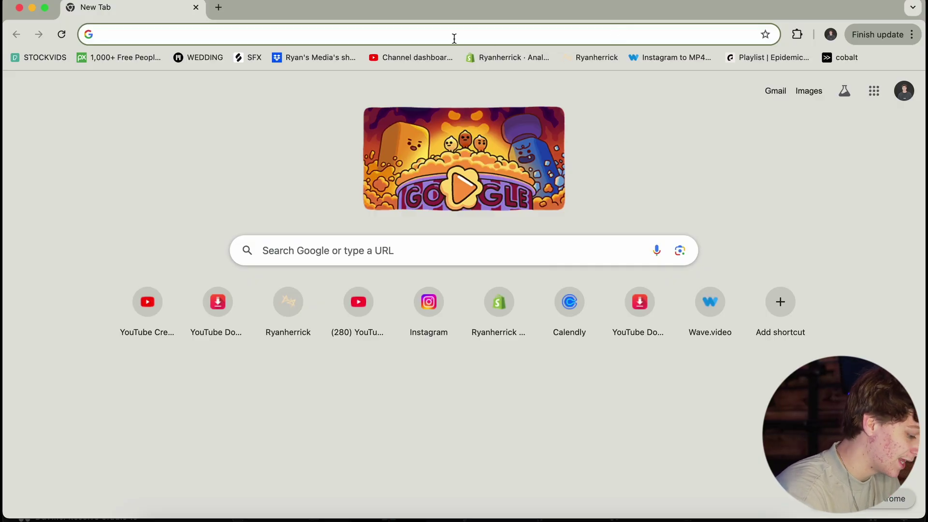
# Search Chrome for 'sf pro font free download' to find the SF Pro Display font page.
pyautogui.write('sf')
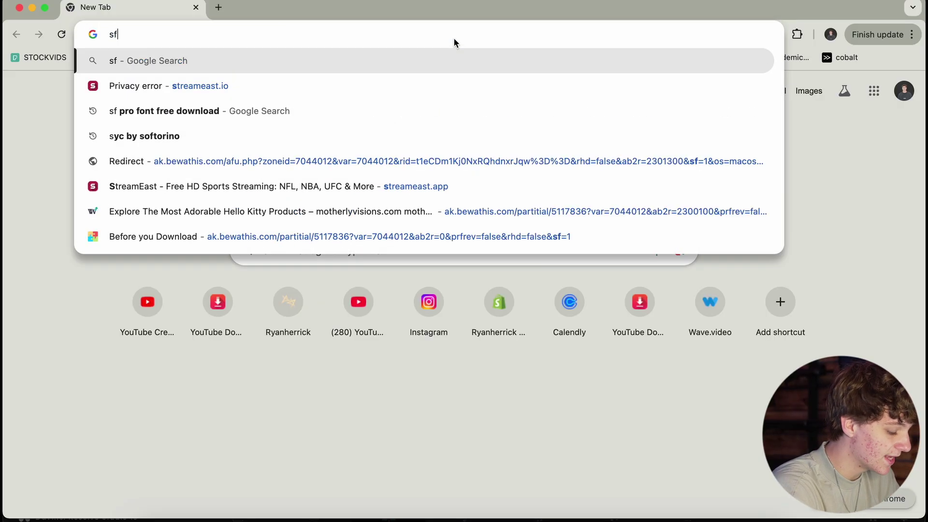
pyautogui.write(' pro fo')
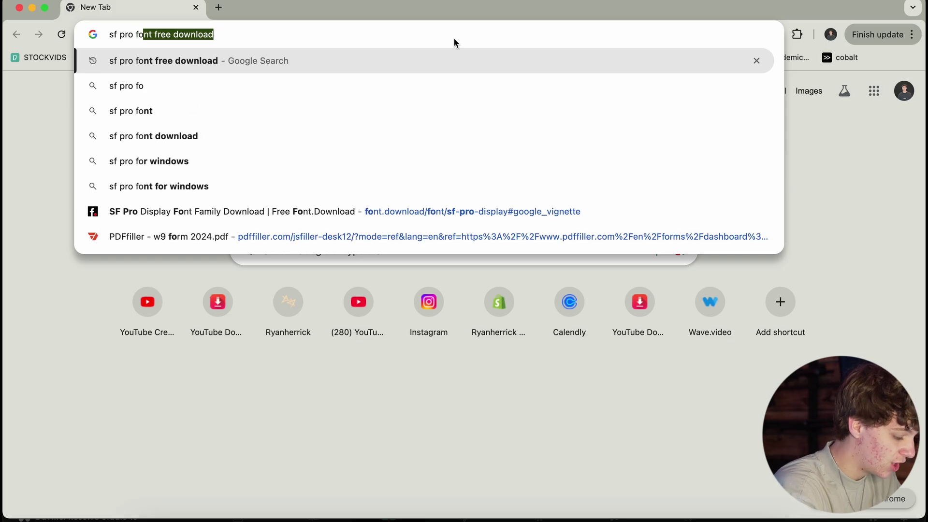
pyautogui.write('nt free download')
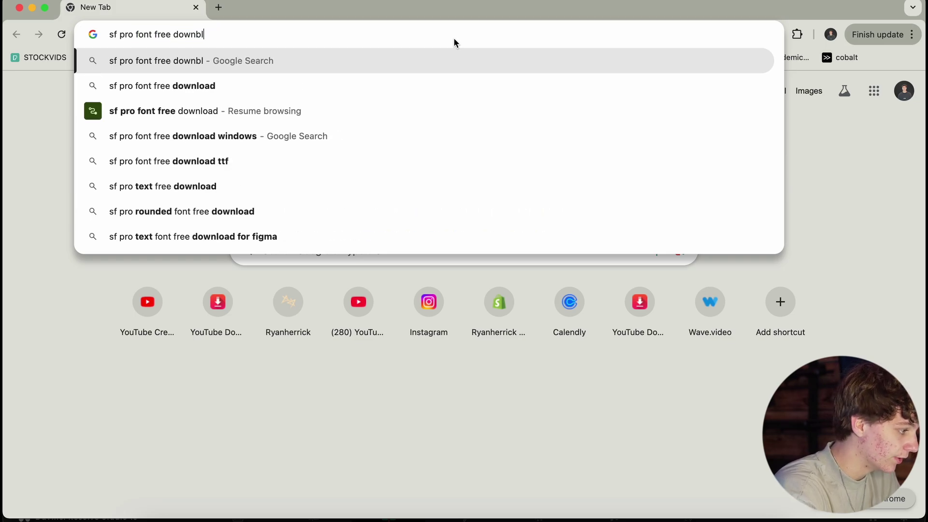
pyautogui.press('Return')
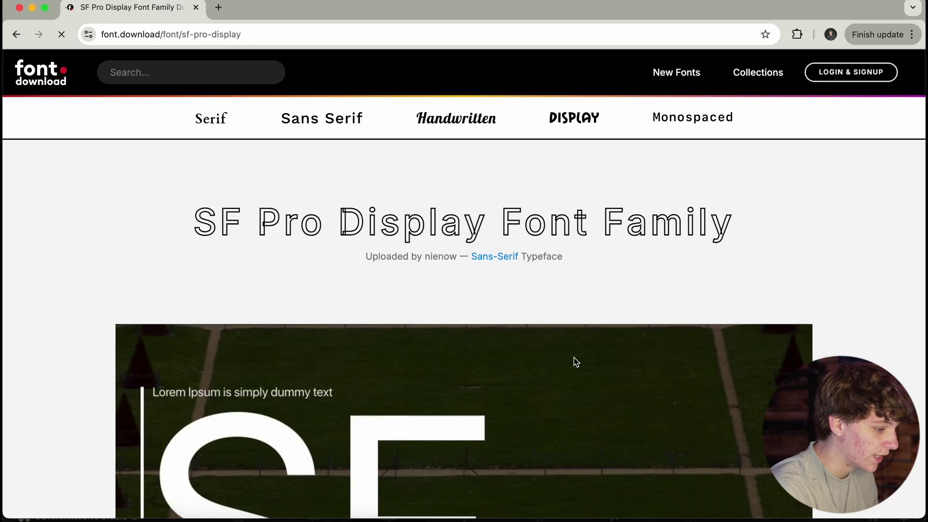
# Download the SF Pro Display font from font.download as sf-pro-display (1).zip.
pyautogui.scroll(-10, 575, 361)
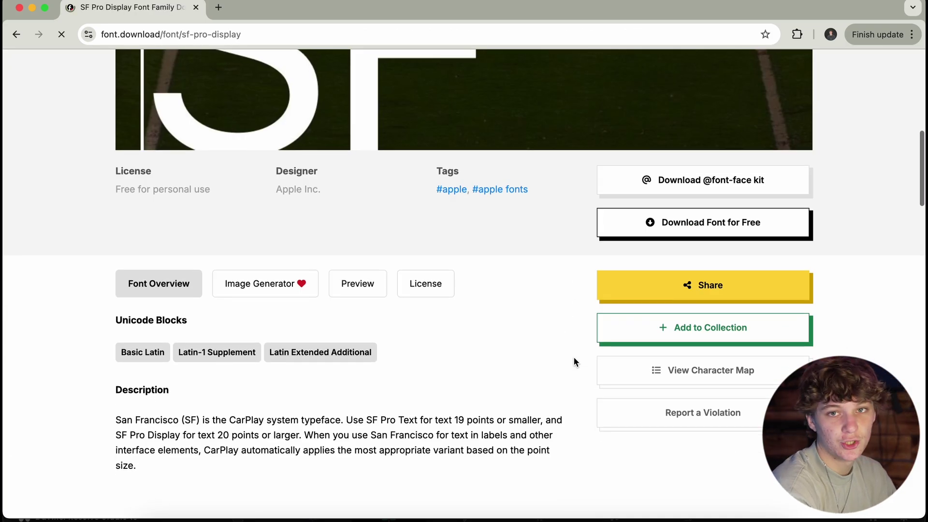
pyautogui.click(655, 227)
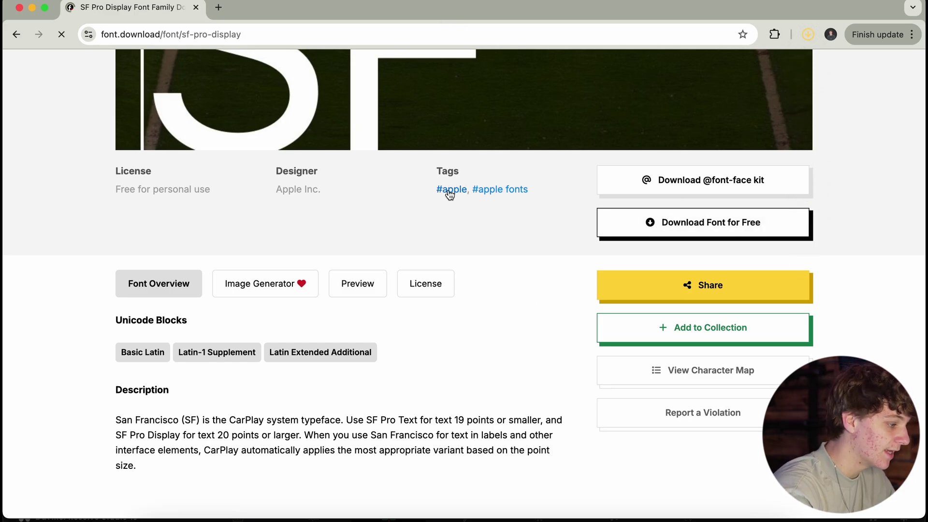
pyautogui.scroll(10, 450, 194)
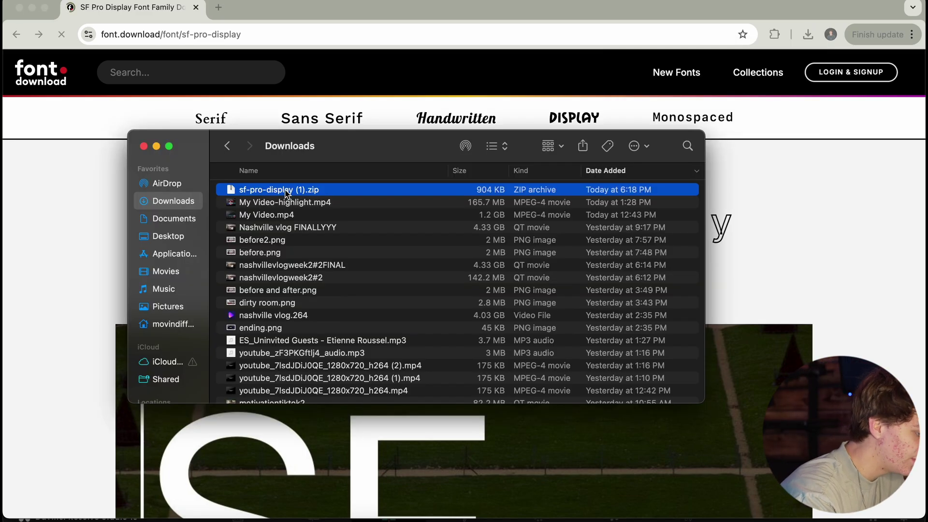
# Extract the SF Pro Display zip and browse its OTF font files.
pyautogui.doubleClick(260, 191)
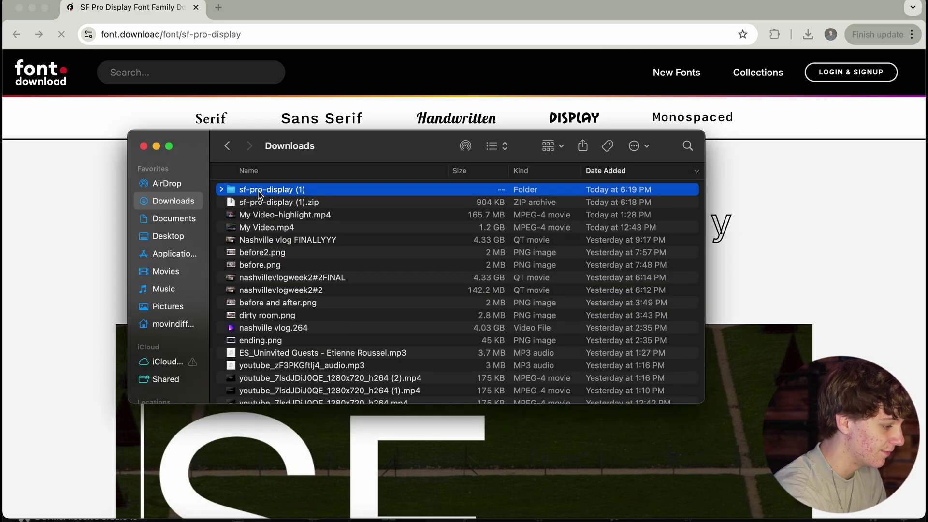
pyautogui.click(221, 189)
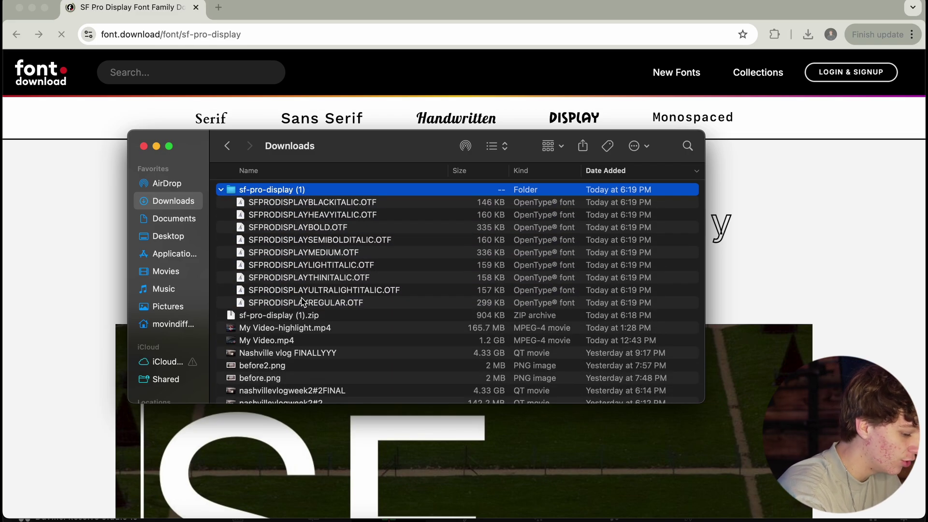
pyautogui.click(302, 303)
pyautogui.press('Up')
pyautogui.press('Up')
pyautogui.press('Up')
pyautogui.press('Up')
pyautogui.press('Up')
pyautogui.press('Up')
pyautogui.press('Up')
pyautogui.press('Up')
pyautogui.press('Up')
pyautogui.press('Down')
pyautogui.press('Down')
pyautogui.press('Down')
pyautogui.press('Down')
pyautogui.press('Down')
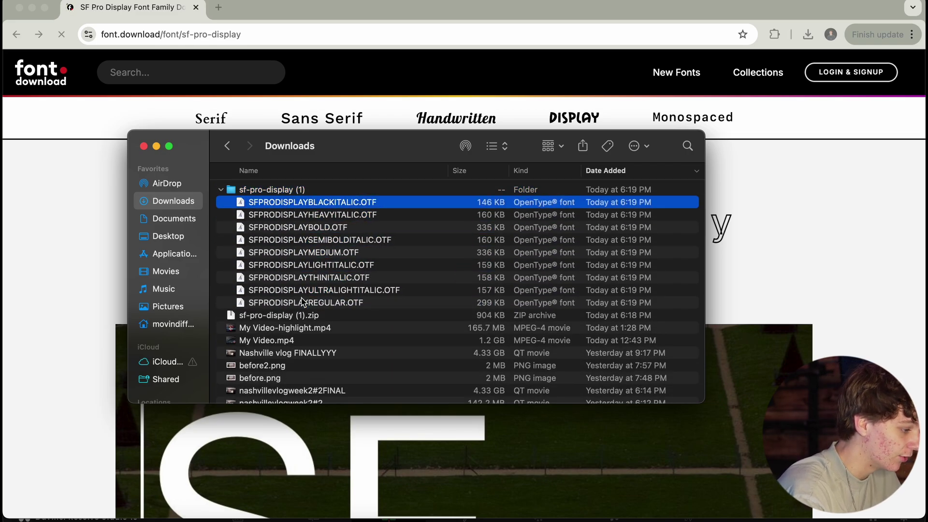
pyautogui.press('Down')
pyautogui.press('Down')
# Preview Thin Italic, Ultralight Italic and Regular, then install Black Italic, replacing the existing copy.
pyautogui.press('space')
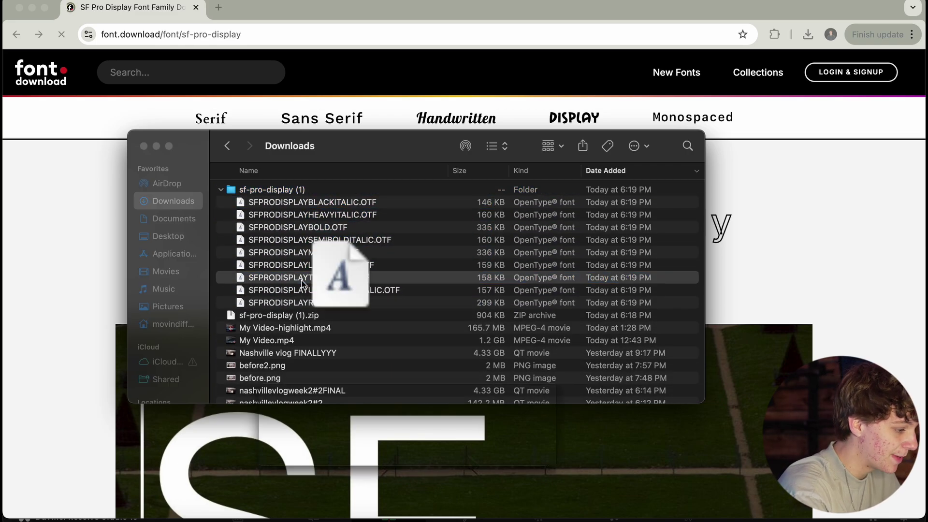
pyautogui.press('space')
pyautogui.press('Down')
pyautogui.press('space')
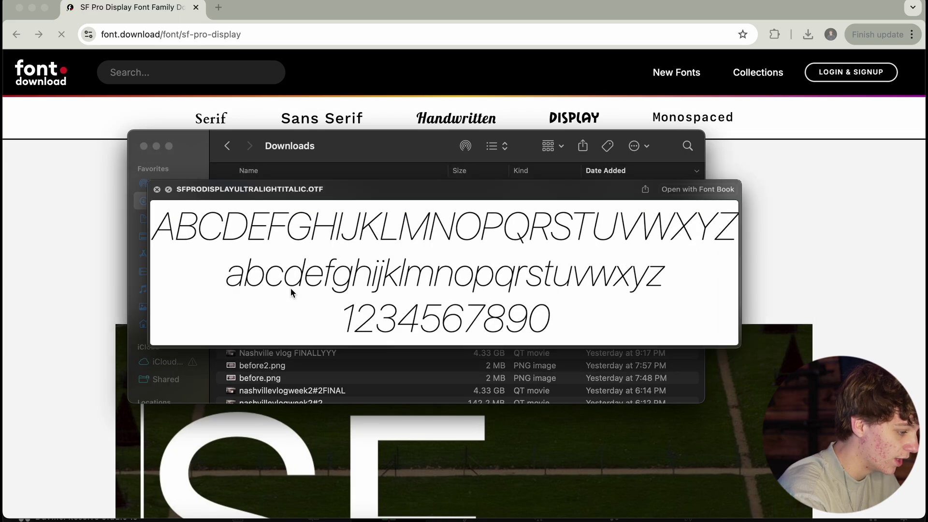
pyautogui.press('space')
pyautogui.press('Down')
pyautogui.press('space')
pyautogui.press('space')
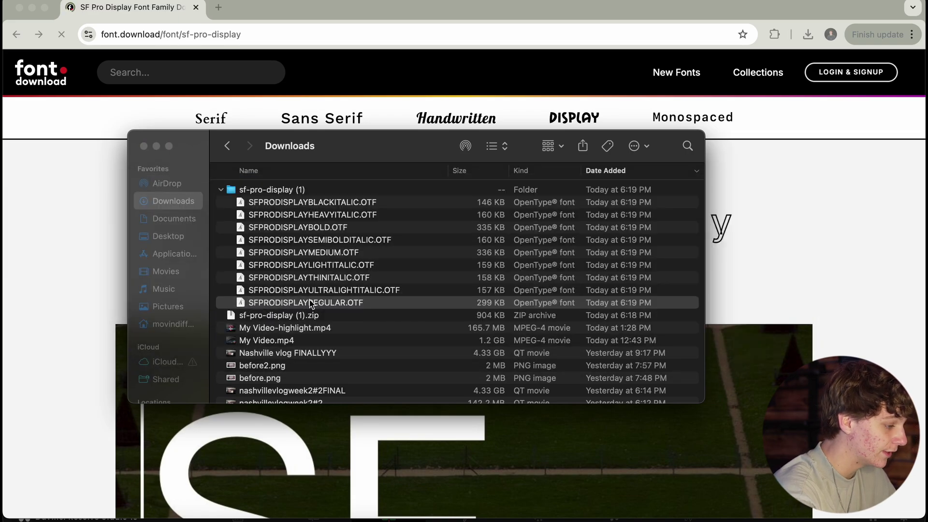
pyautogui.hotkey('alt', 'Up')
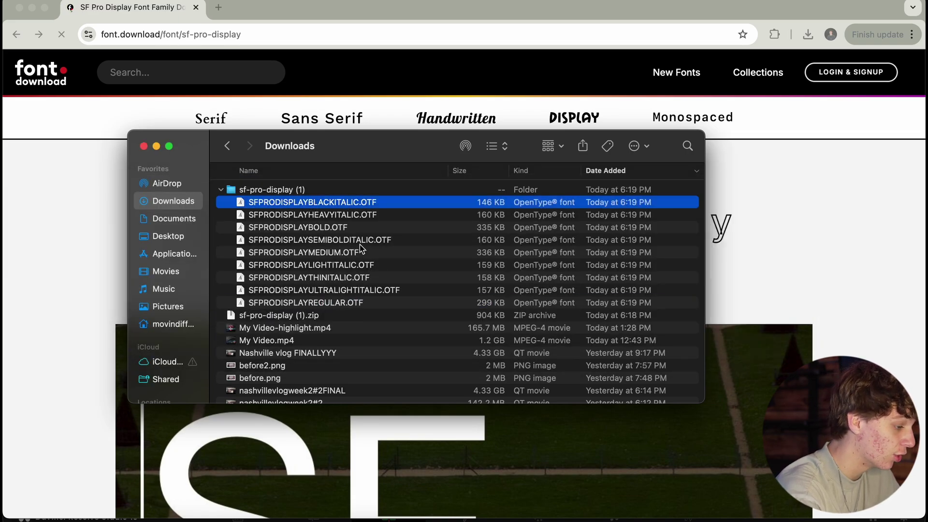
pyautogui.doubleClick(345, 202)
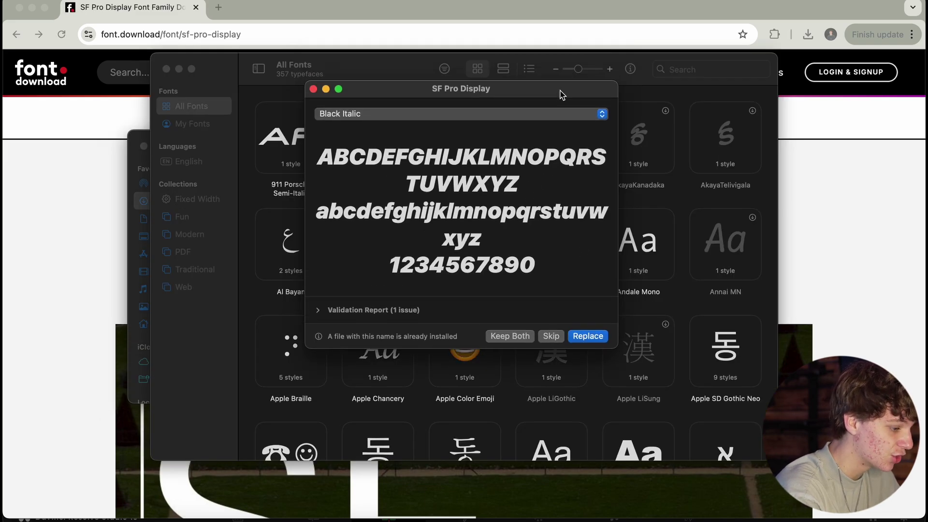
pyautogui.click(588, 355)
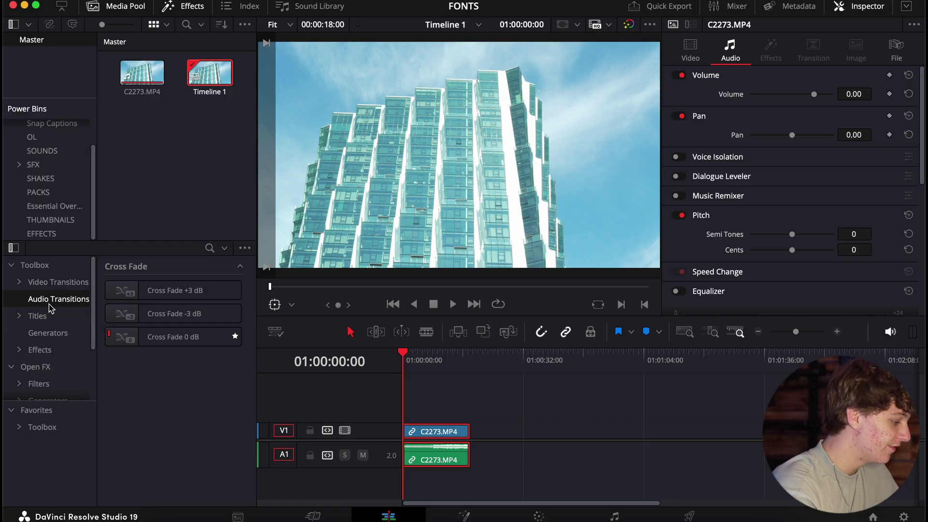
# Place a Text+ title on V2 and replace its placeholder text with 'SF PRO'.
pyautogui.click(38, 315)
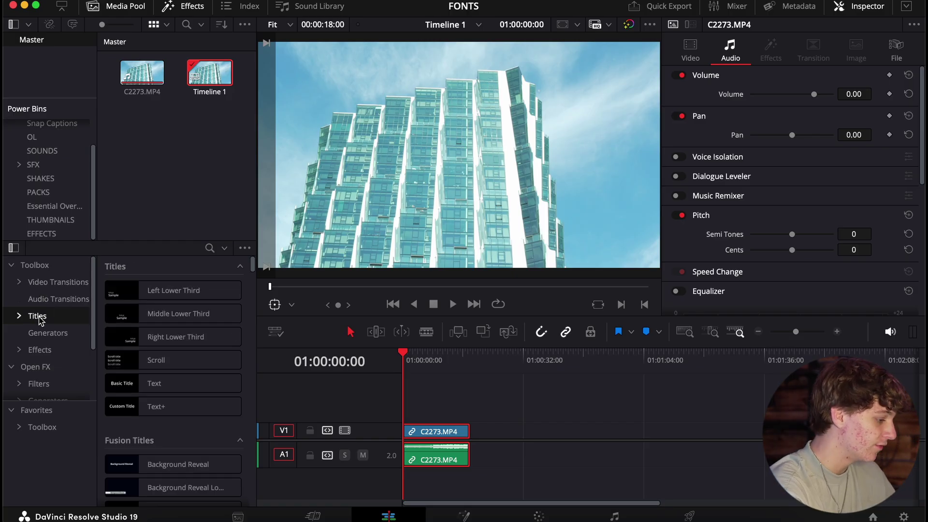
pyautogui.moveTo(160, 407); pyautogui.dragTo(416, 412)
pyautogui.click(756, 81)
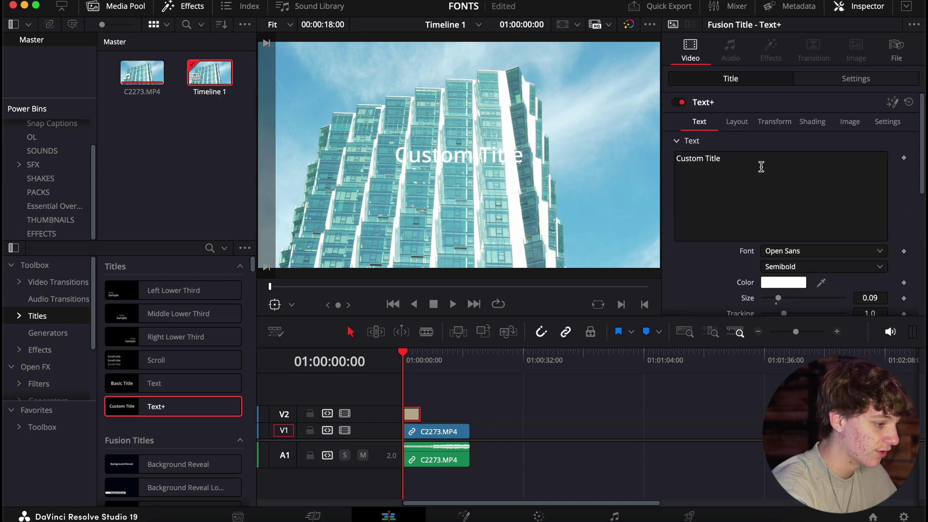
pyautogui.tripleClick(760, 165)
pyautogui.press('BackSpace')
pyautogui.write('SF PRO')
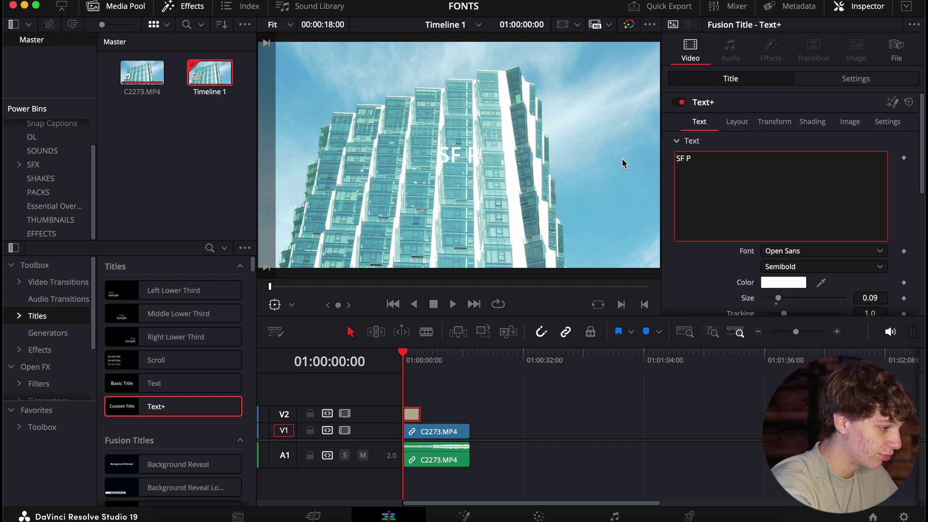
# Set the title font to SF Pro Display Black Italic and enlarge it to about 0.378.
pyautogui.click(778, 256)
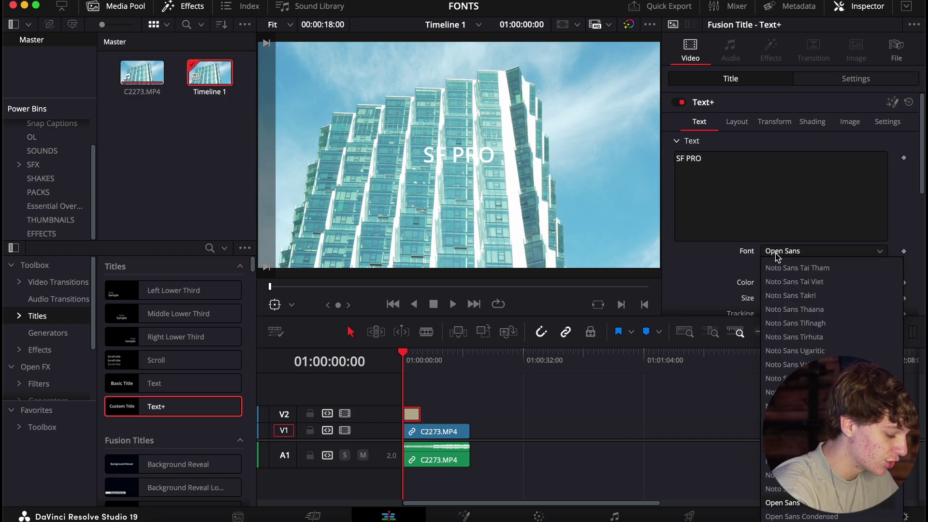
pyautogui.write('sf')
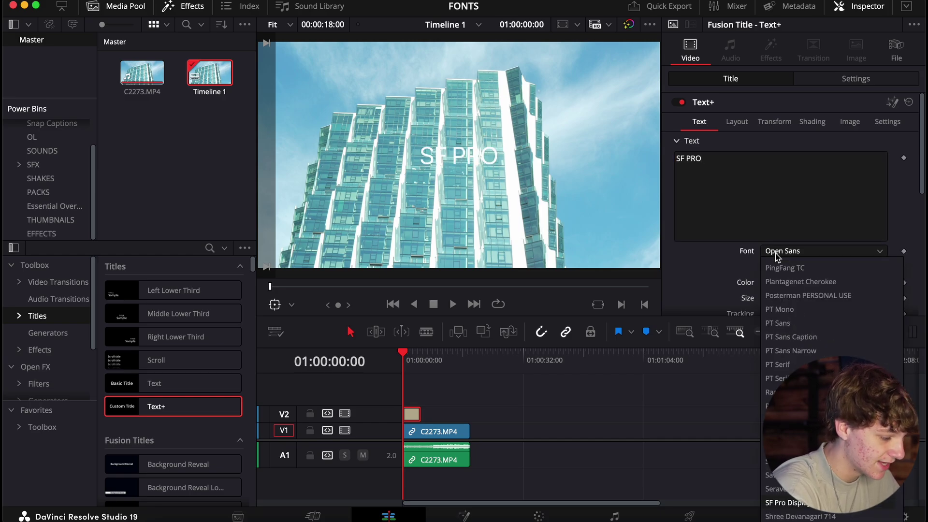
pyautogui.press('Return')
pyautogui.click(790, 267)
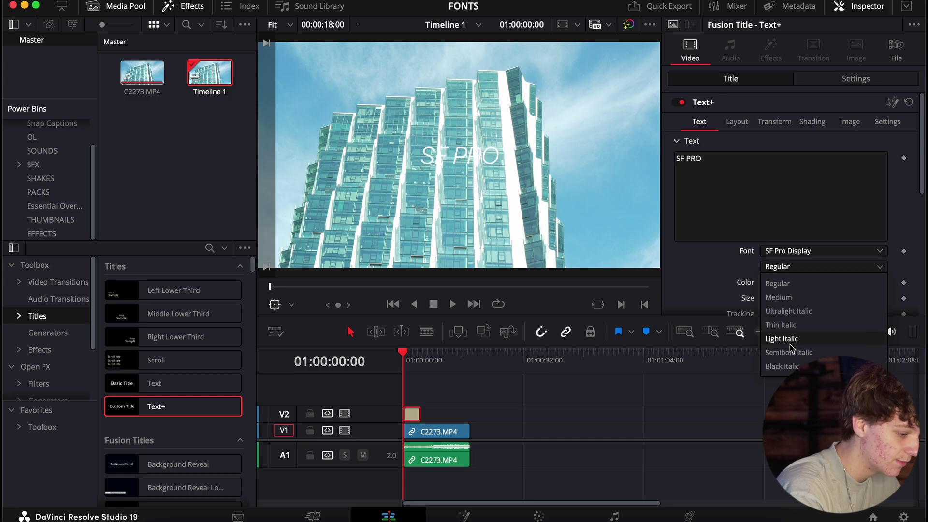
pyautogui.click(792, 365)
pyautogui.moveTo(777, 299); pyautogui.dragTo(823, 301)
# Change the title wording to 'DAY 3' and raise its size to 0.3858.
pyautogui.click(775, 212)
pyautogui.press('super+a')
pyautogui.write('DAY 3')
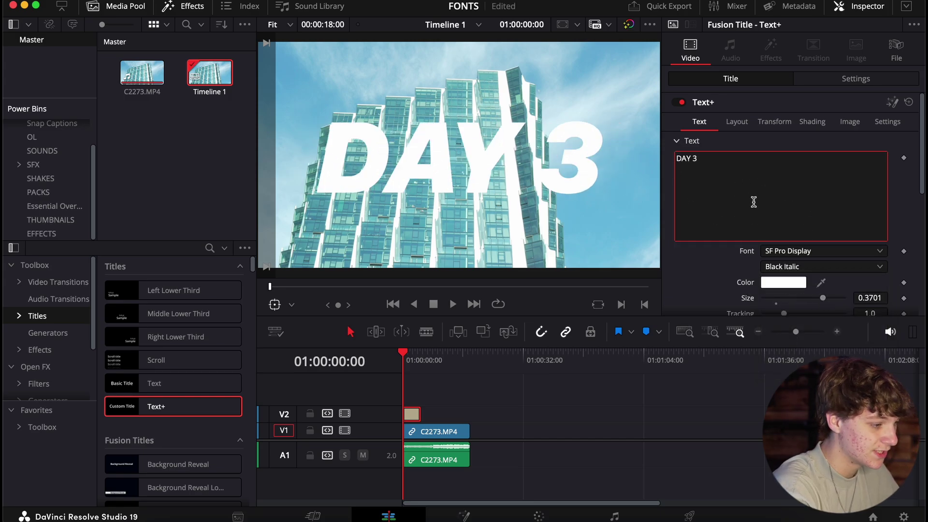
pyautogui.click(717, 189)
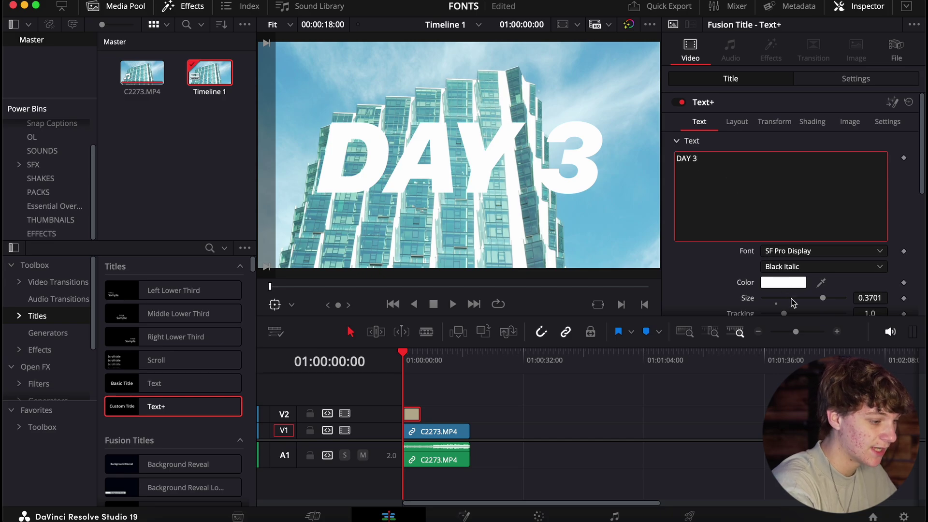
pyautogui.moveTo(822, 299); pyautogui.dragTo(827, 302)
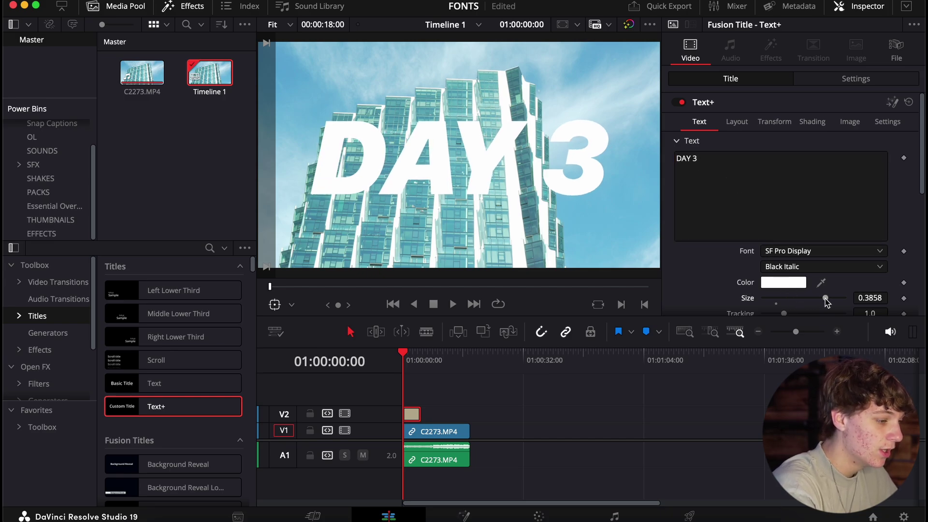
# Give the DAY 3 title's outline a 0.1 thickness and a black colour instead of red.
pyautogui.click(819, 124)
pyautogui.click(784, 158)
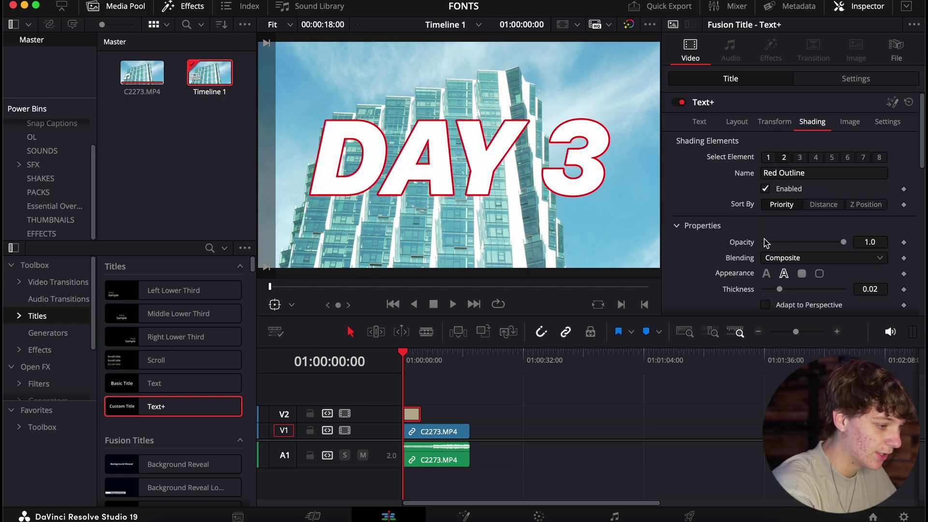
pyautogui.doubleClick(739, 289)
pyautogui.scroll(-3, 730, 290)
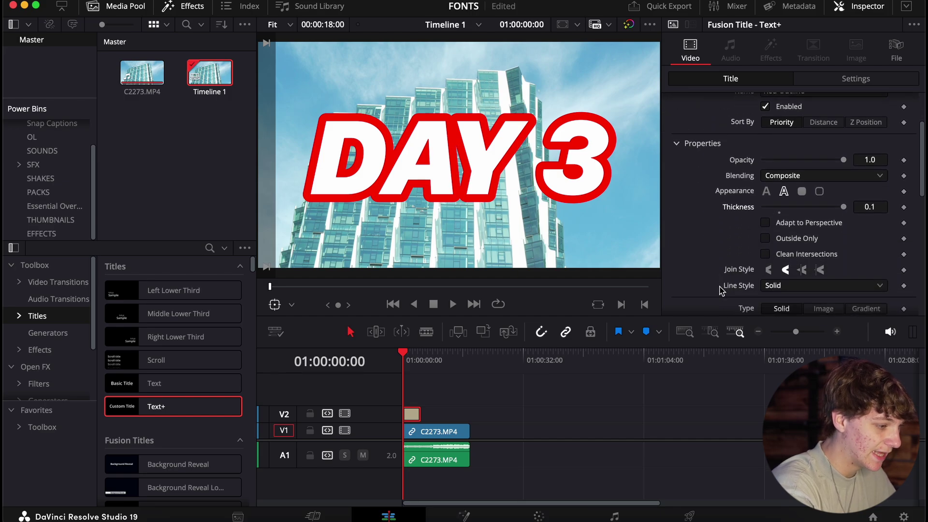
pyautogui.scroll(-2, 726, 287)
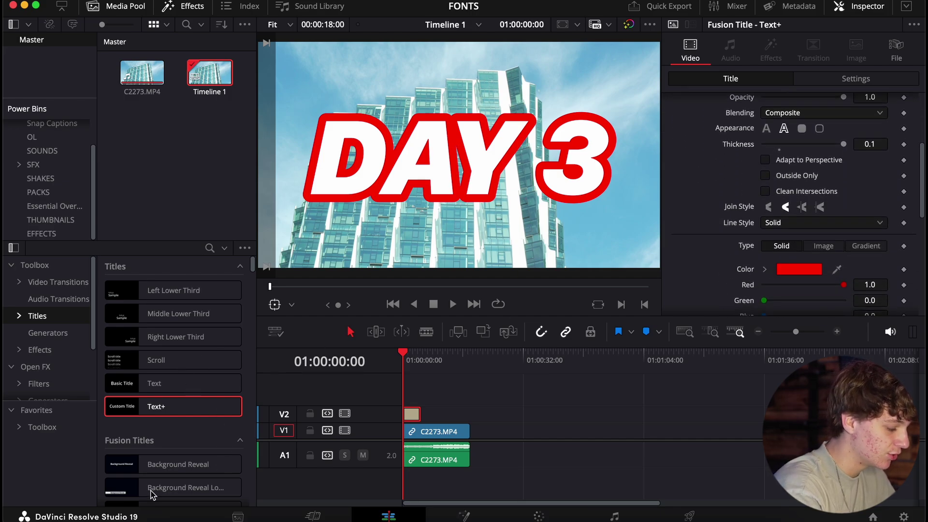
pyautogui.moveTo(121, 454); pyautogui.dragTo(139, 454)
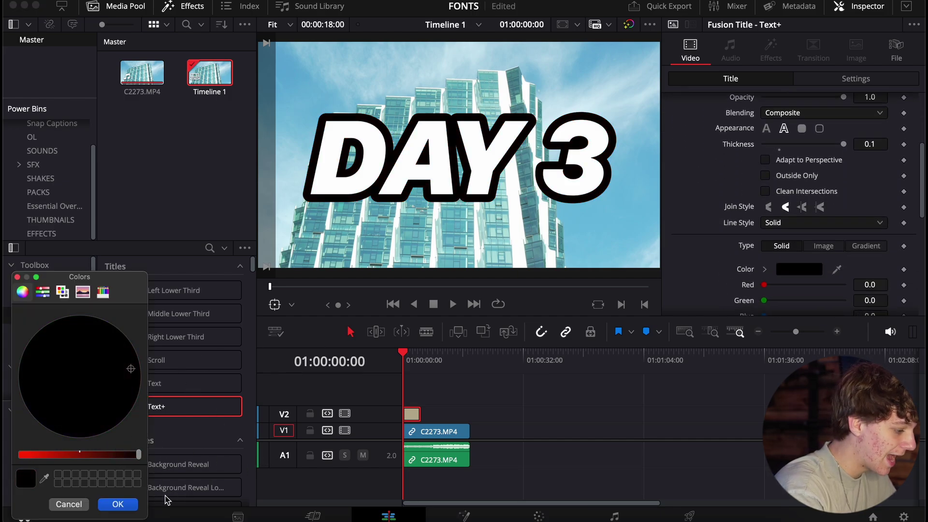
pyautogui.click(129, 505)
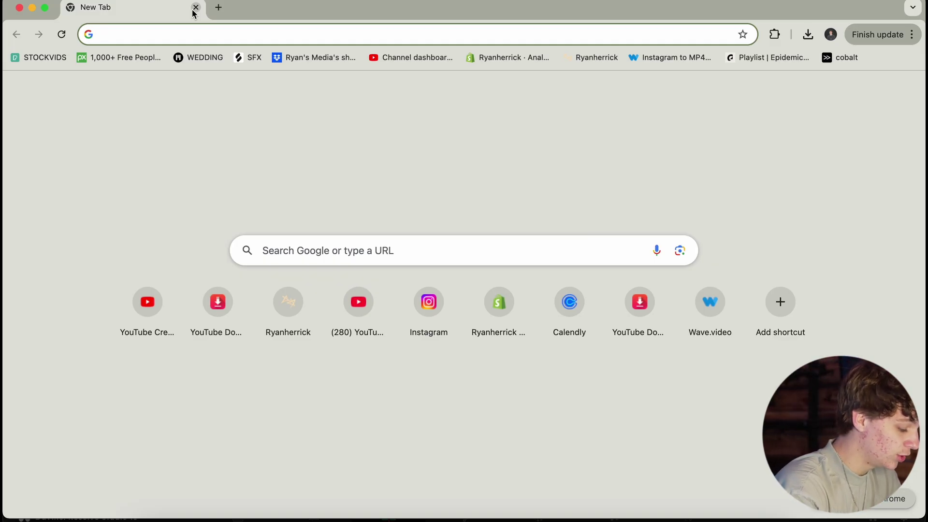
# Load dafont.com and scroll through its font categories and recently added fonts.
pyautogui.write('dafont.')
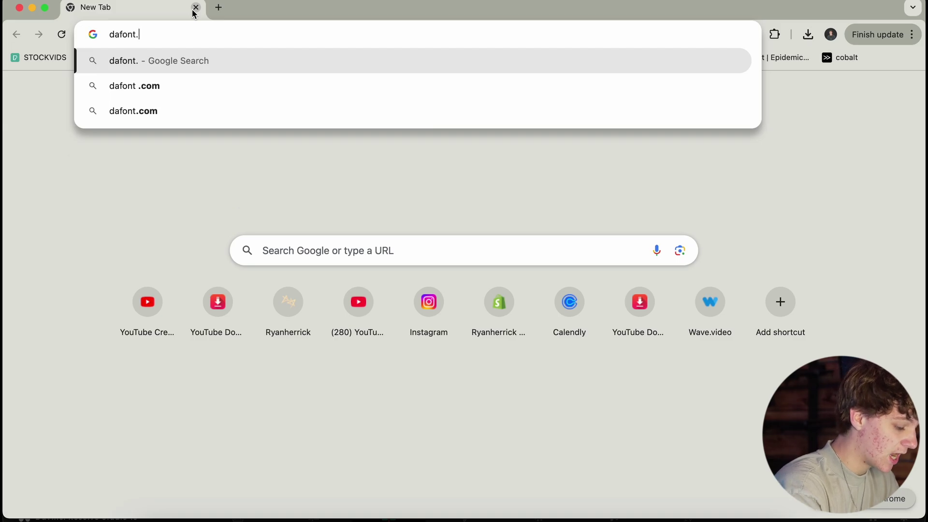
pyautogui.write('com')
pyautogui.press('Return')
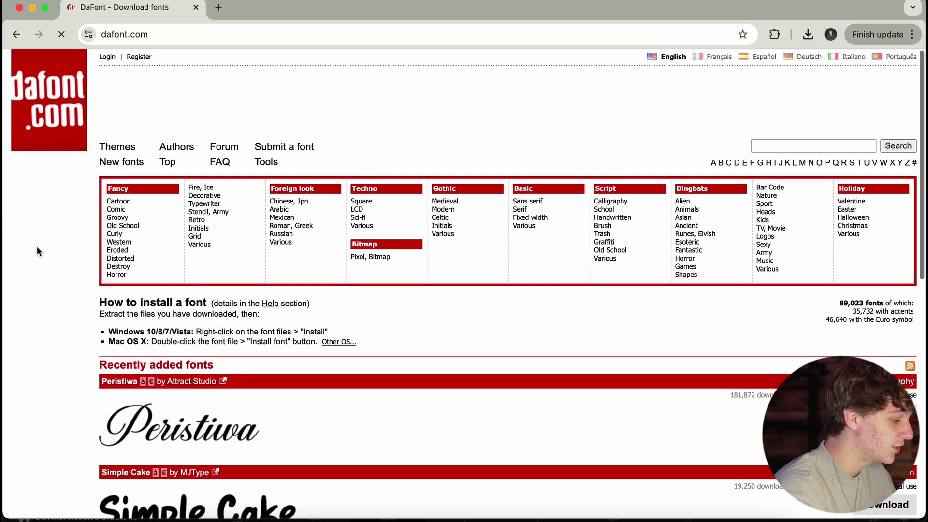
pyautogui.scroll(-3, 38, 249)
pyautogui.scroll(-3, 39, 252)
pyautogui.scroll(-5, 52, 211)
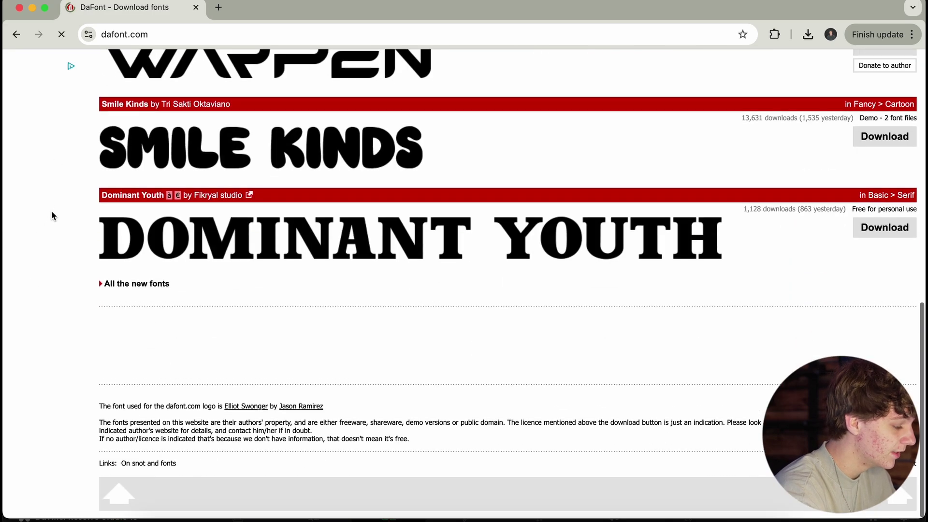
pyautogui.scroll(6, 52, 211)
pyautogui.scroll(-6, 51, 211)
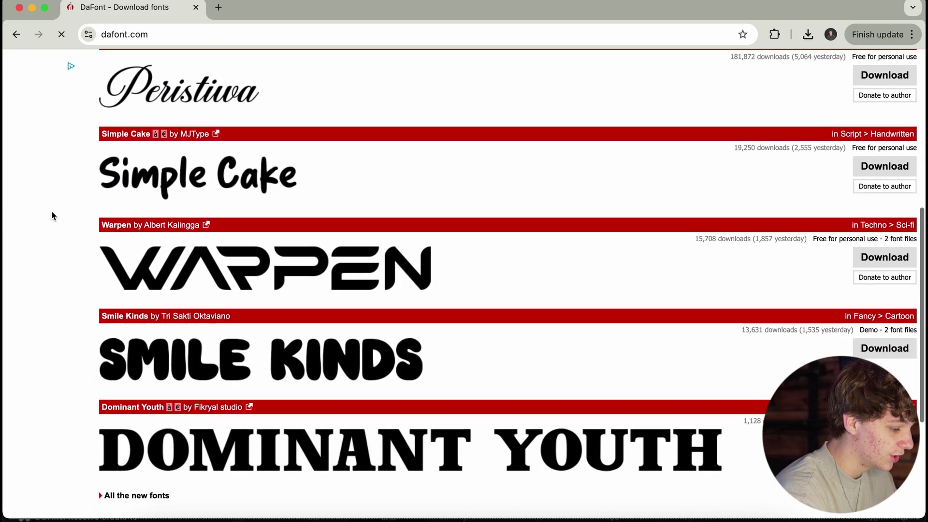
pyautogui.scroll(12, 51, 205)
pyautogui.scroll(-10, 52, 210)
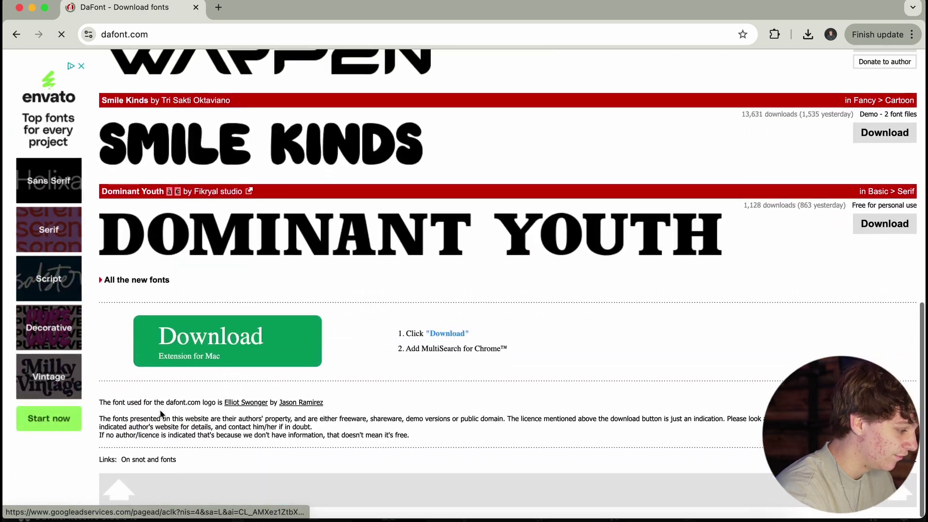
pyautogui.scroll(10, 137, 292)
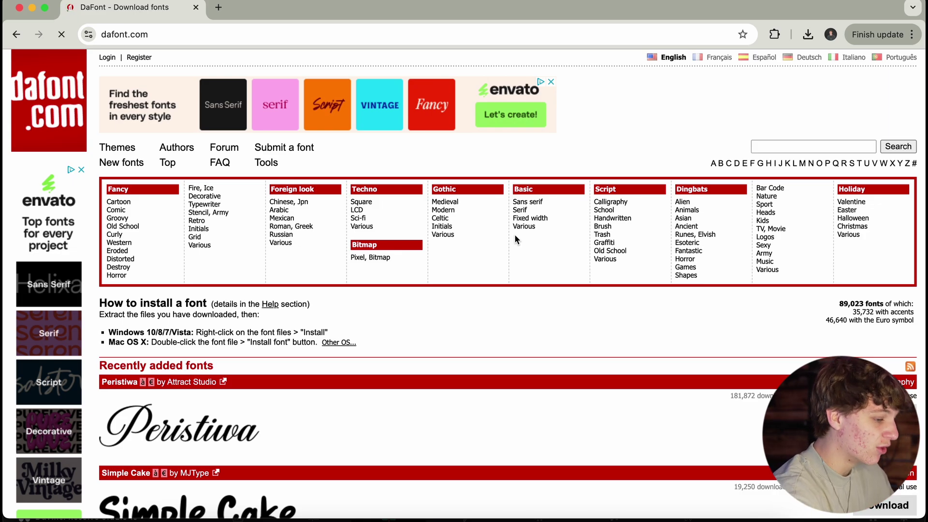
# Try a DaFont search for 'sf', then go back to the home page.
pyautogui.click(783, 146)
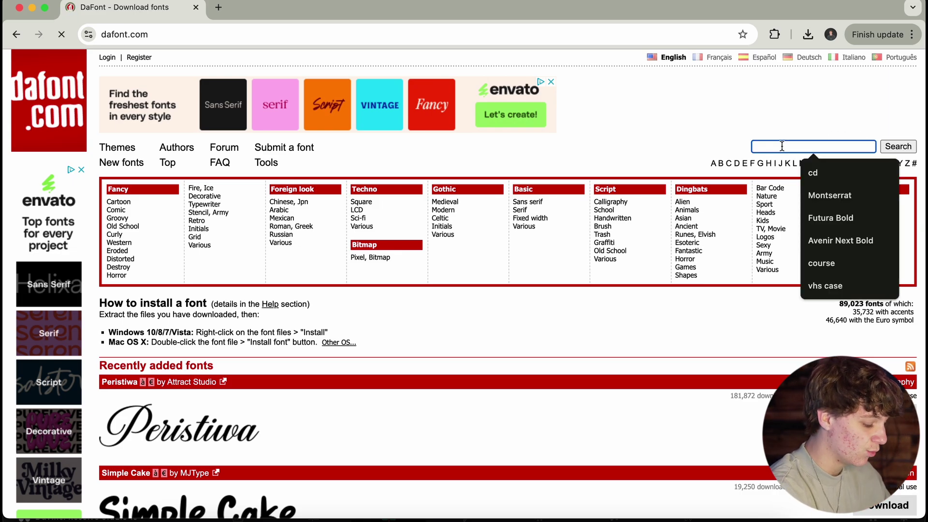
pyautogui.write('sf')
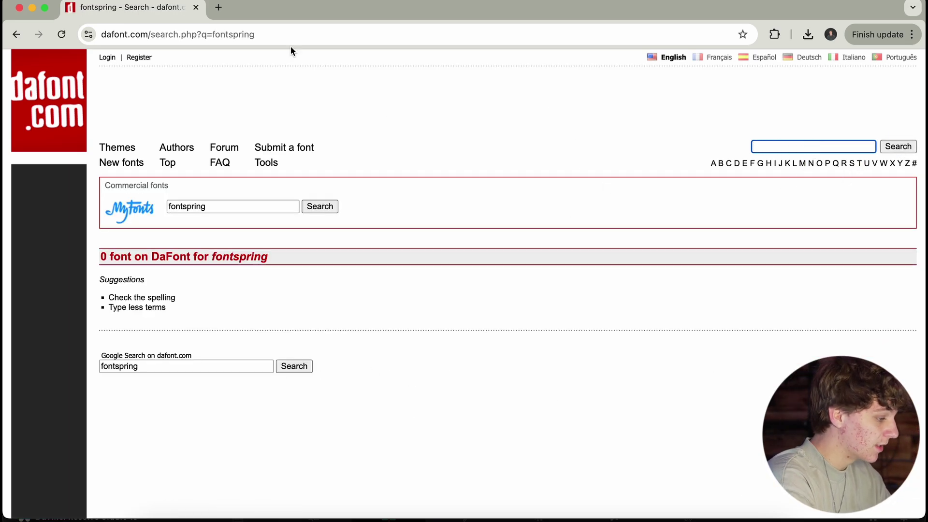
pyautogui.click(769, 146)
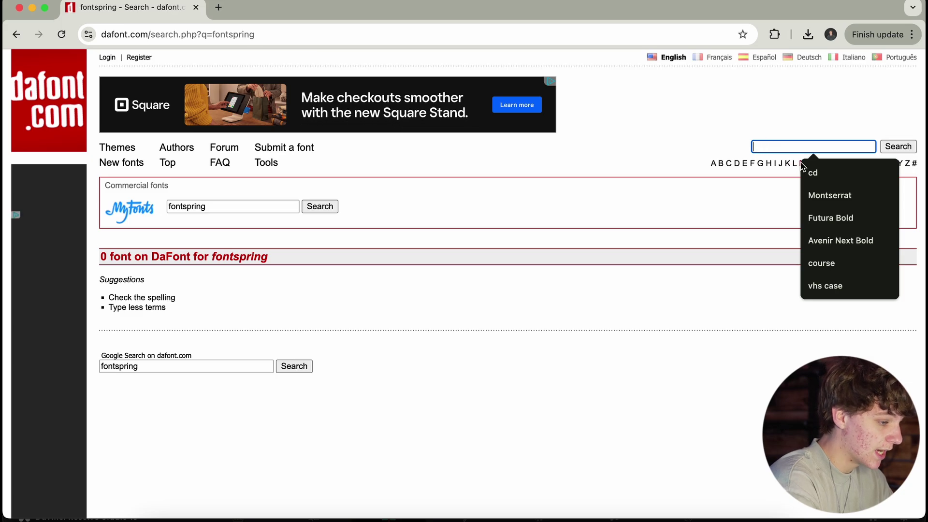
pyautogui.press('super+bracketleft')
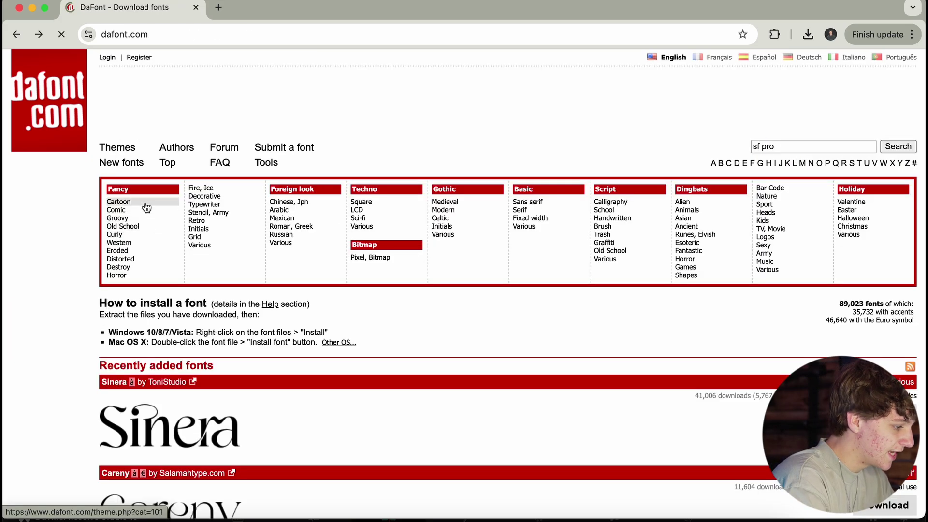
# Download the Inlanders font from Techno > Square and unzip inlanders.zip.
pyautogui.click(377, 208)
pyautogui.scroll(-2, 304, 325)
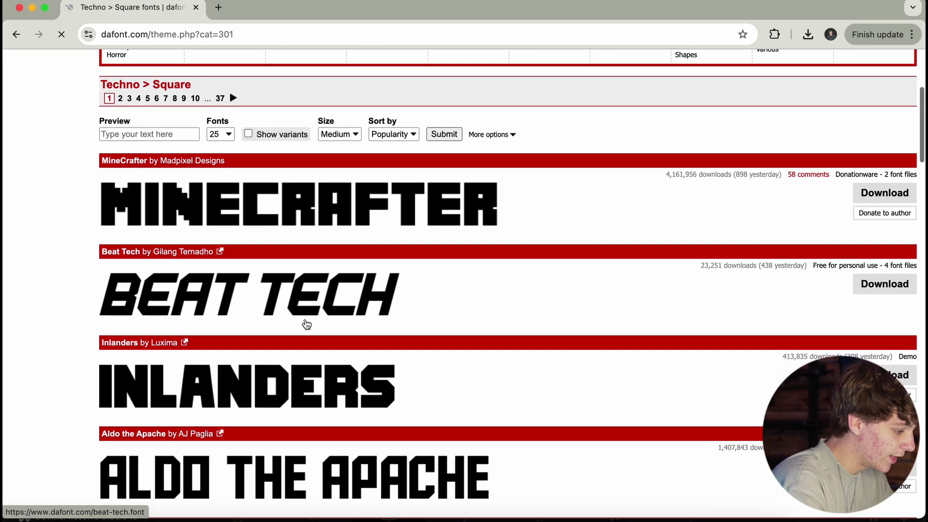
pyautogui.click(266, 385)
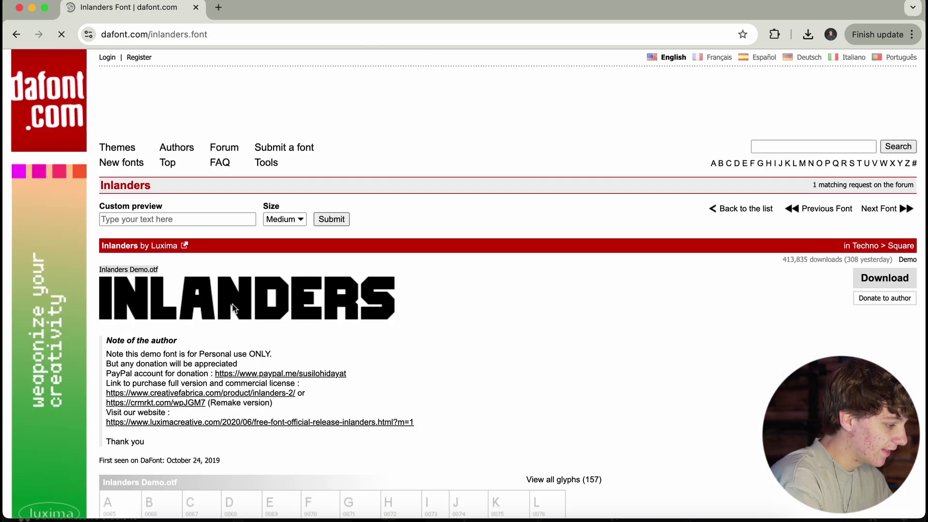
pyautogui.scroll(-1, 464, 295)
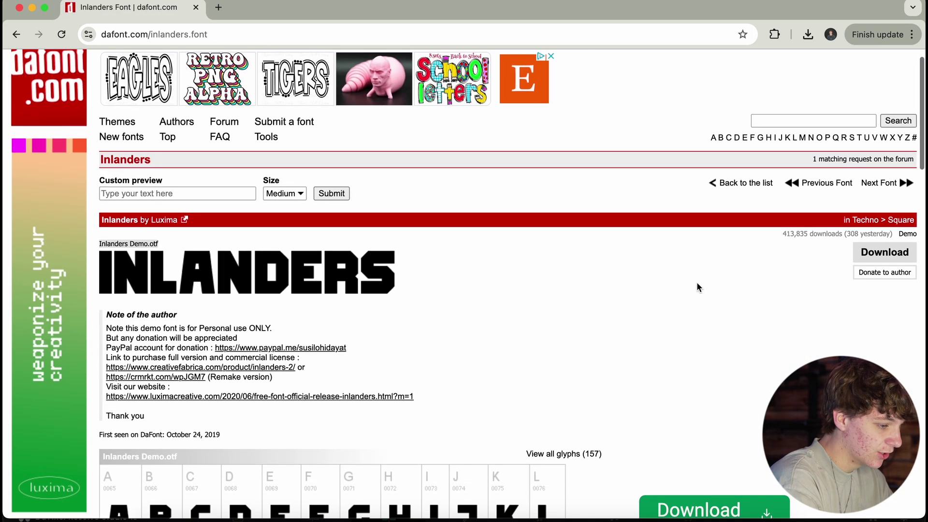
pyautogui.click(882, 258)
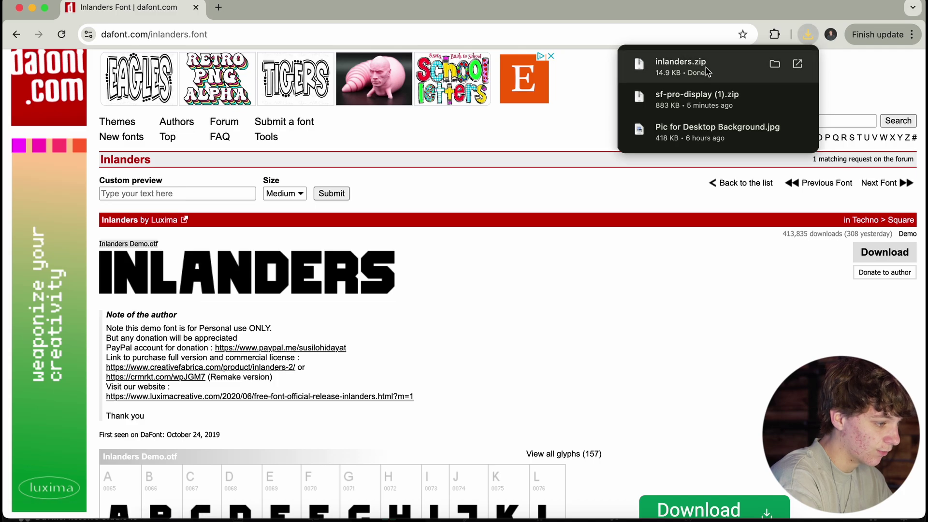
pyautogui.click(705, 71)
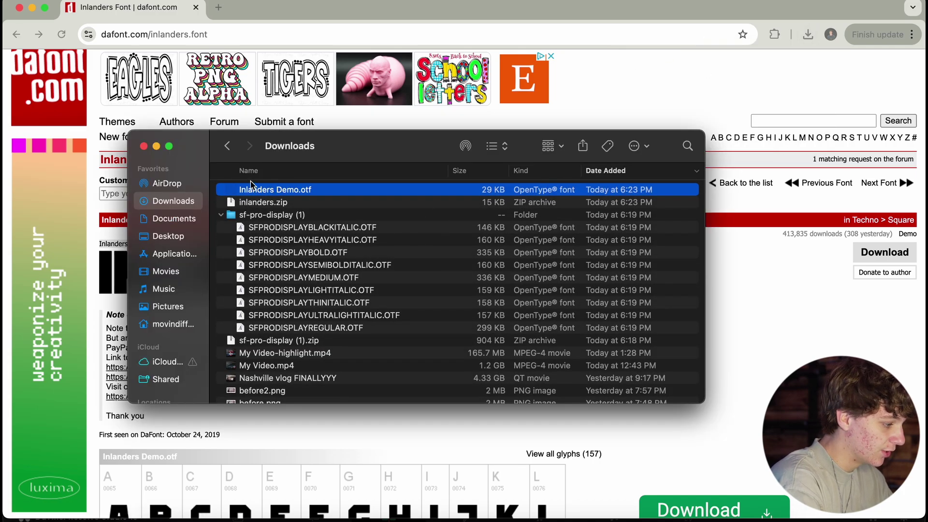
# Install Inlanders Demo.otf through its font preview and close Font Book.
pyautogui.doubleClick(257, 190)
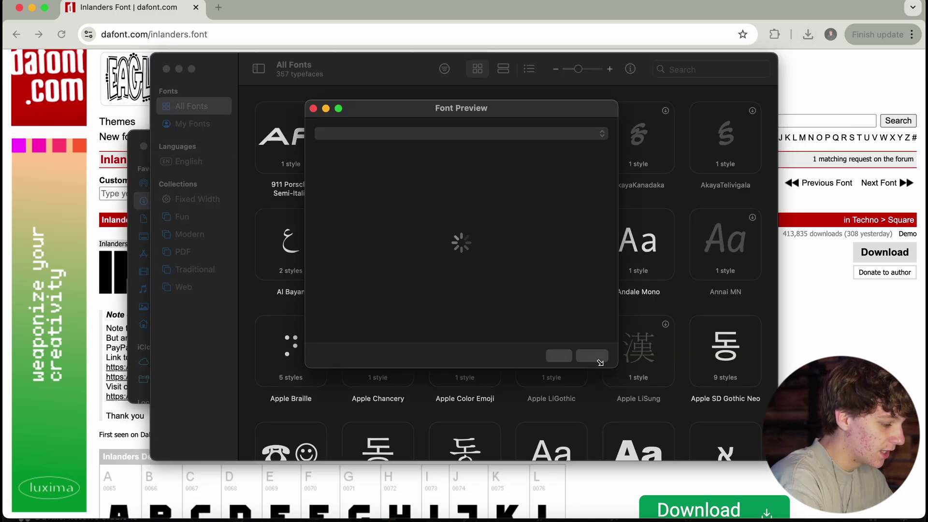
pyautogui.click(592, 357)
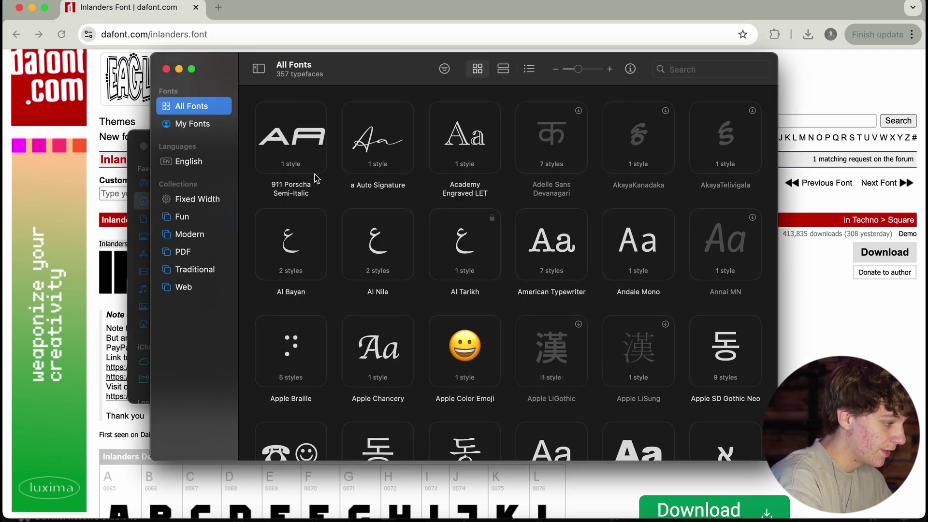
pyautogui.click(166, 69)
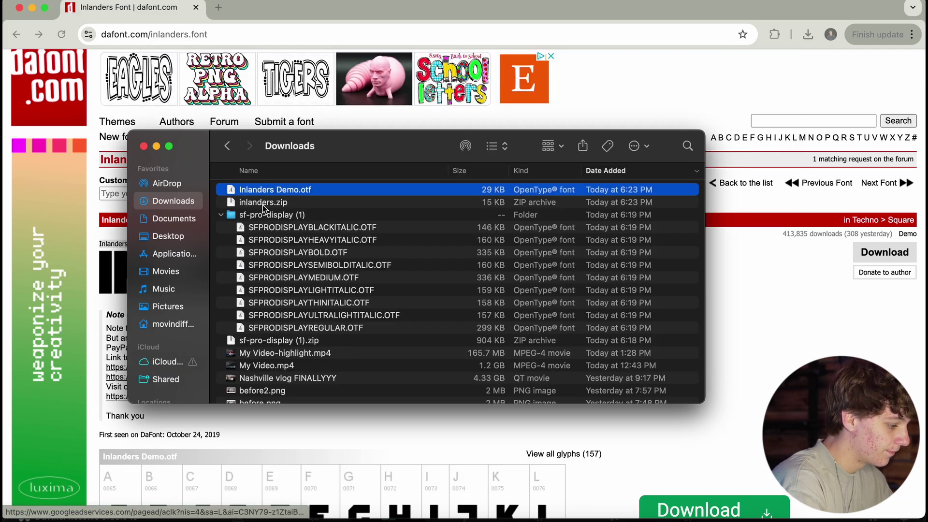
# Return to DaVinci Resolve and open the DAY 3 title's font list in the Inspector Text tab.
pyautogui.click(216, 515)
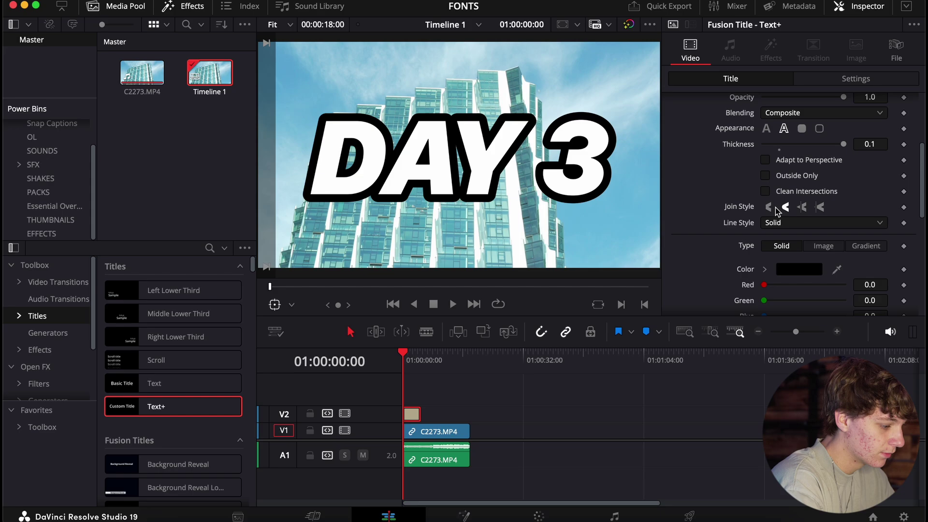
pyautogui.scroll(5, 793, 149)
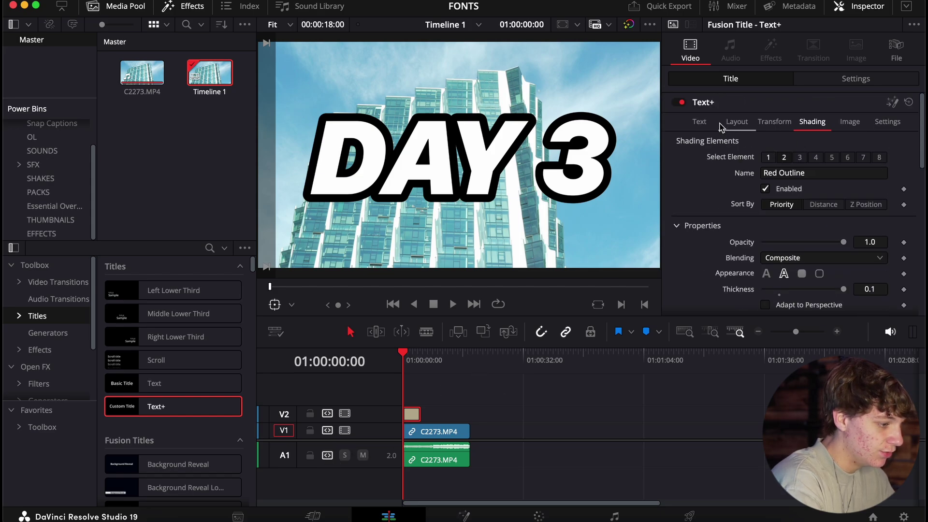
pyautogui.click(700, 121)
pyautogui.scroll(-5, 774, 174)
pyautogui.click(782, 167)
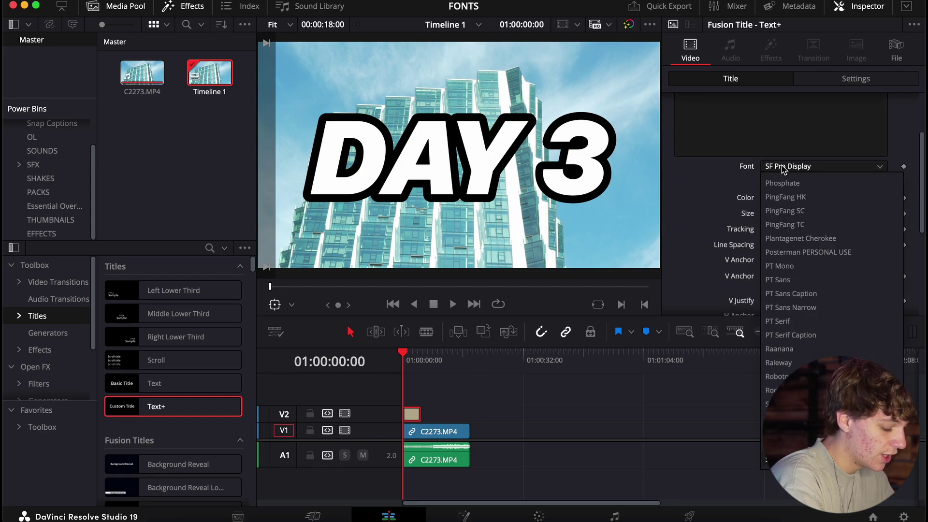